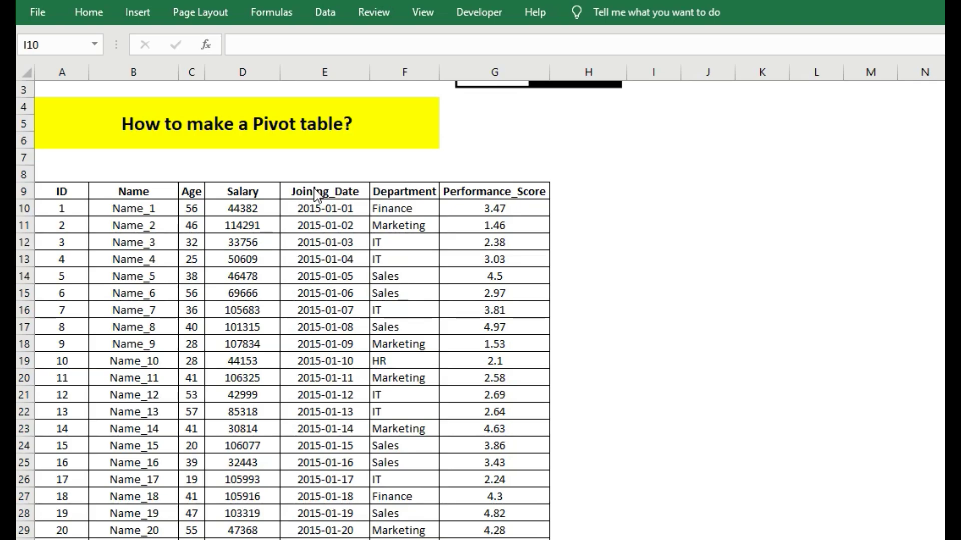
Examine how far the employee data extends down the Name column, from its header to the last record
left_click(122, 196)
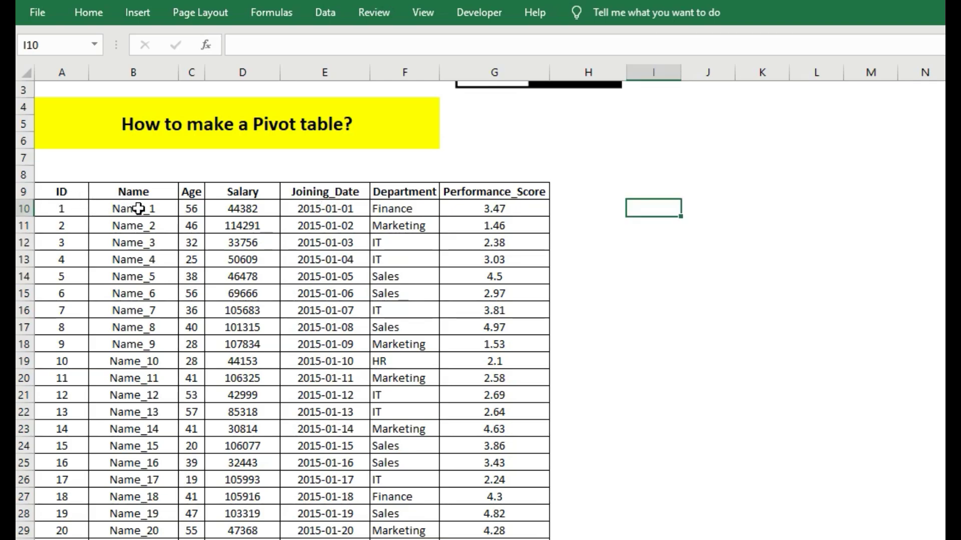
left_click(138, 209)
key("ctrl+shift+Down")
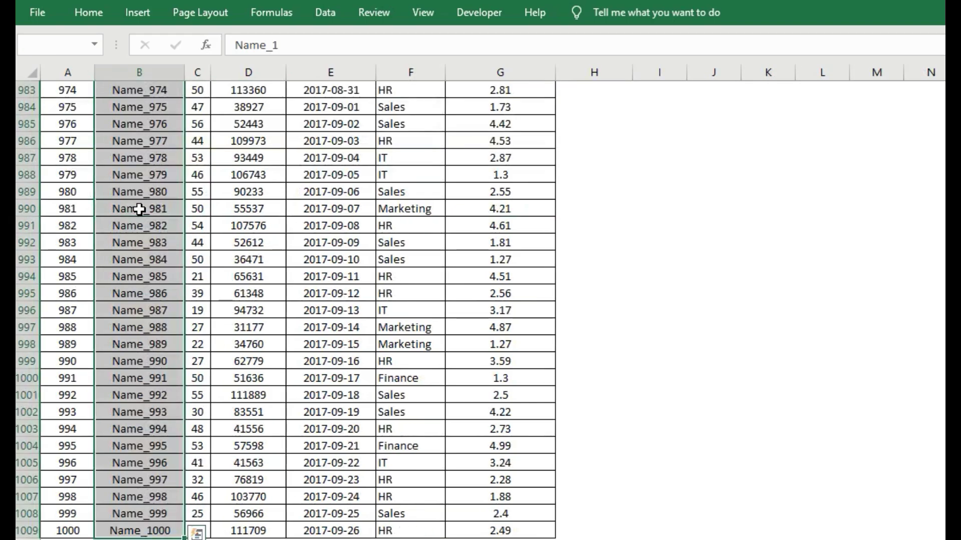
left_click(151, 528)
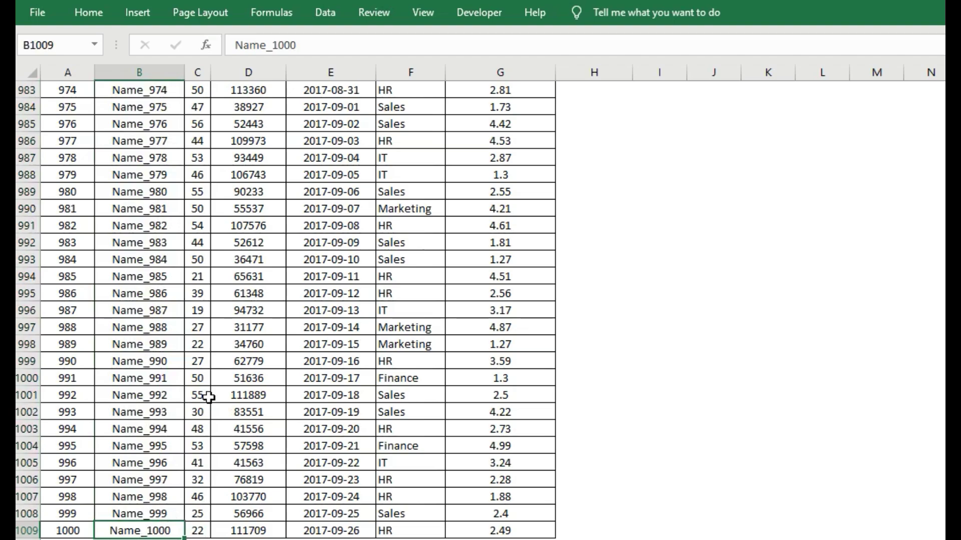
key("ctrl+Up")
key("Up")
key("Up")
key("Up")
key("Up")
key("Up")
key("Up")
key("Up")
key("Up")
key("Down")
key("Down")
key("Down")
key("Down")
key("Down")
key("Down")
key("Down")
key("Down")
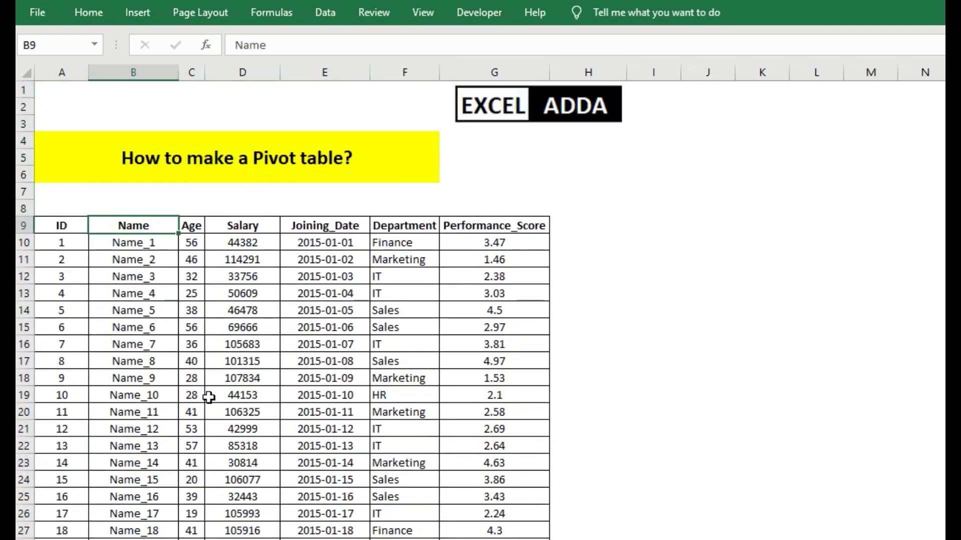
left_click(169, 262)
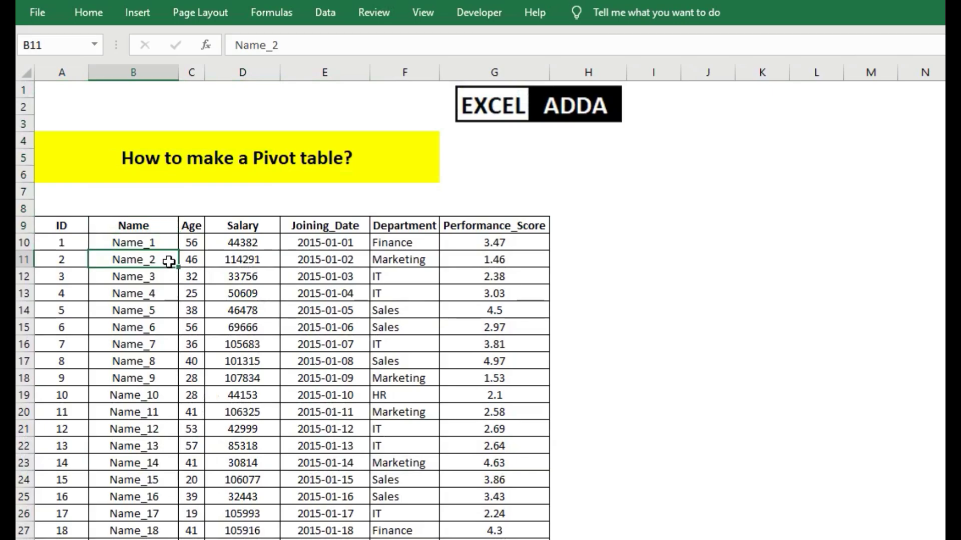
key("Down")
key("Down")
key("Down")
key("Down")
key("Up")
key("Up")
key("Up")
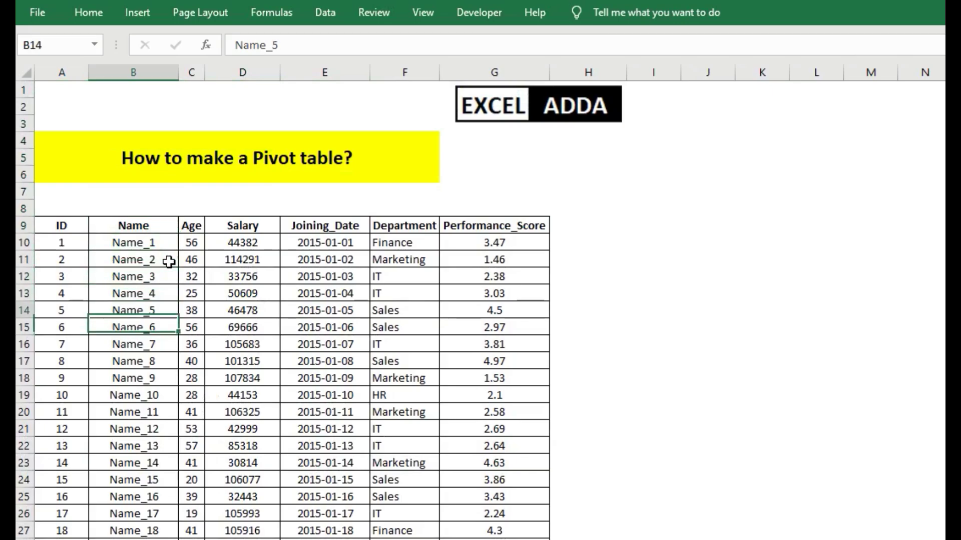
key("Up")
key("Up")
key("Up")
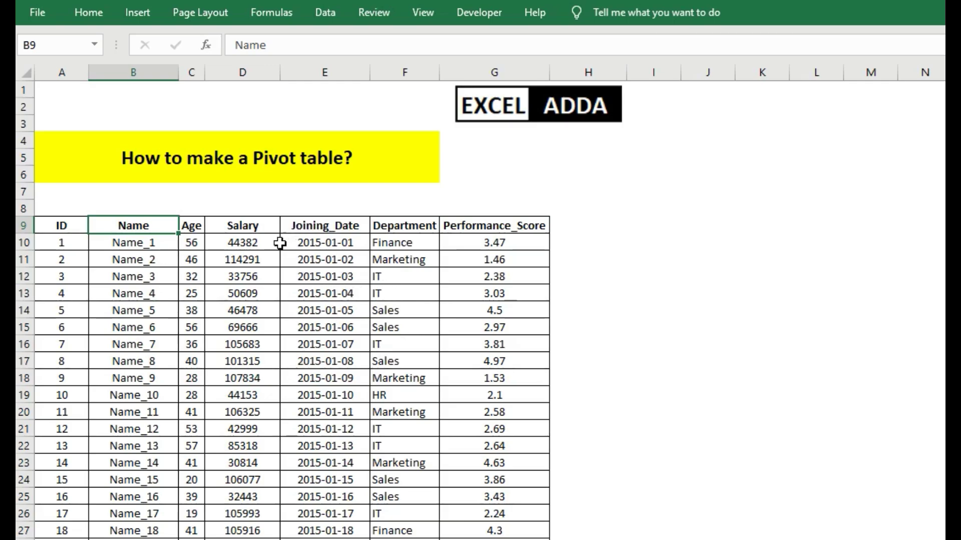
Create a PivotTable from the whole employee table A9:G1009, placed on the existing worksheet at cell I10
left_click(62, 227)
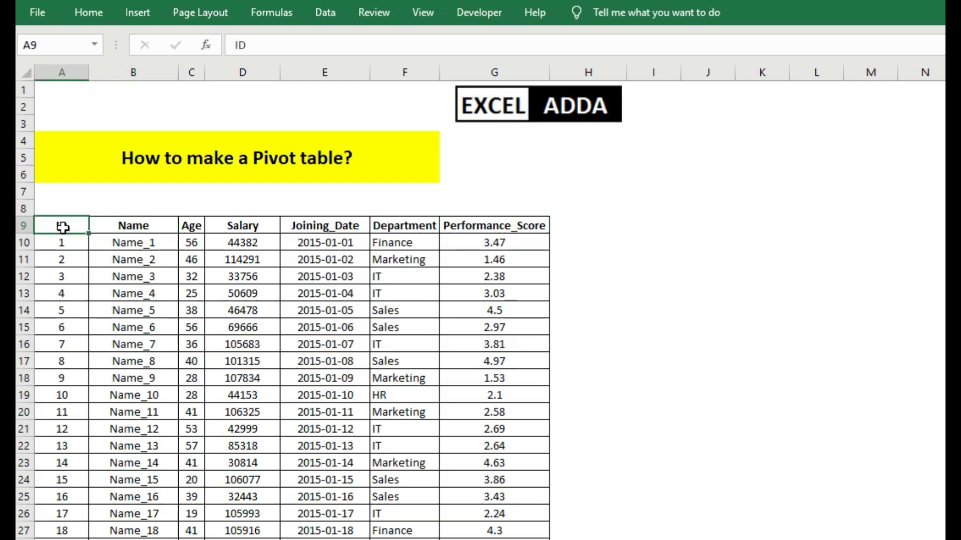
key("ctrl+a")
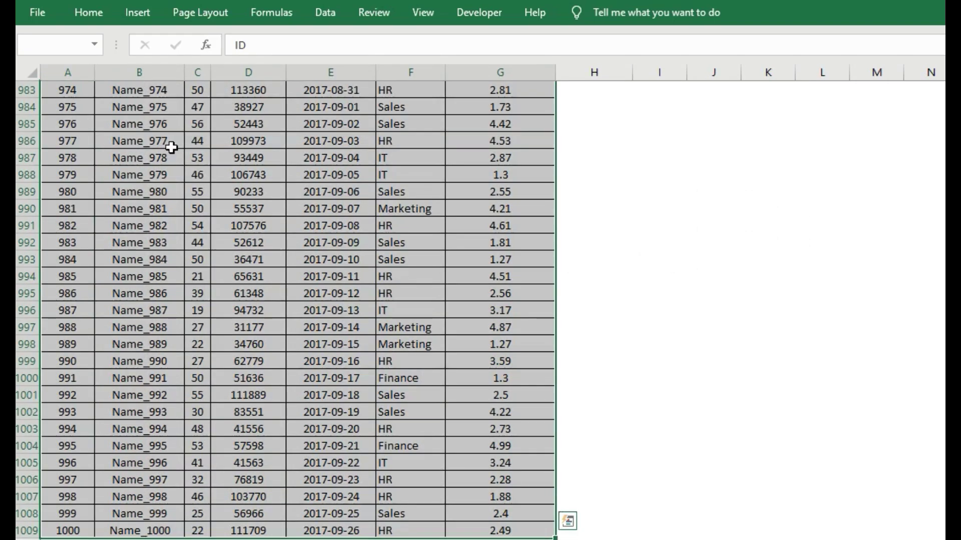
left_click(149, 12)
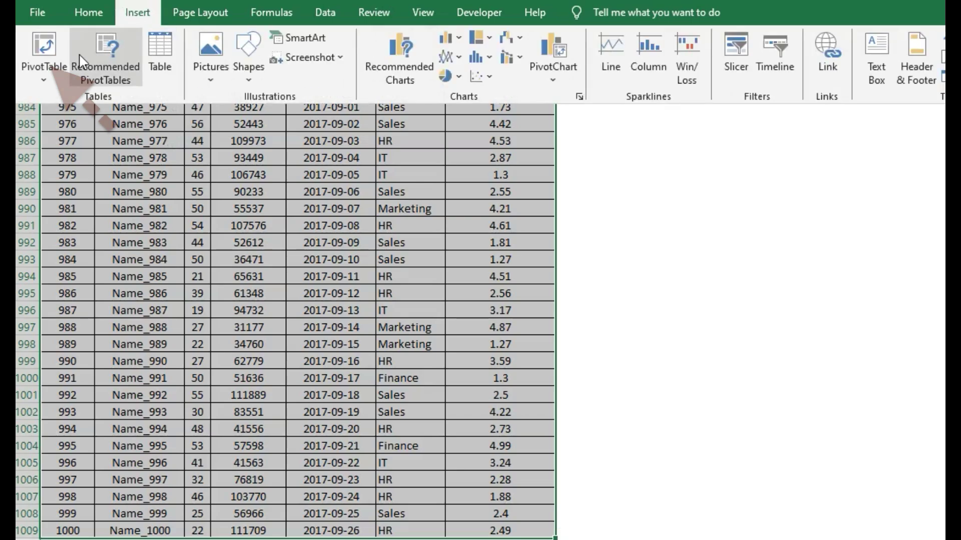
left_click(43, 56)
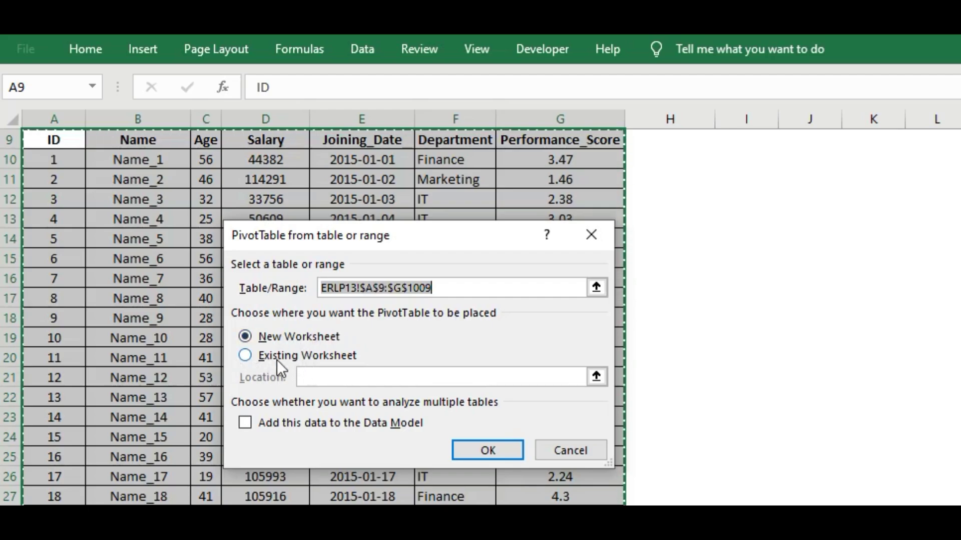
left_click(247, 356)
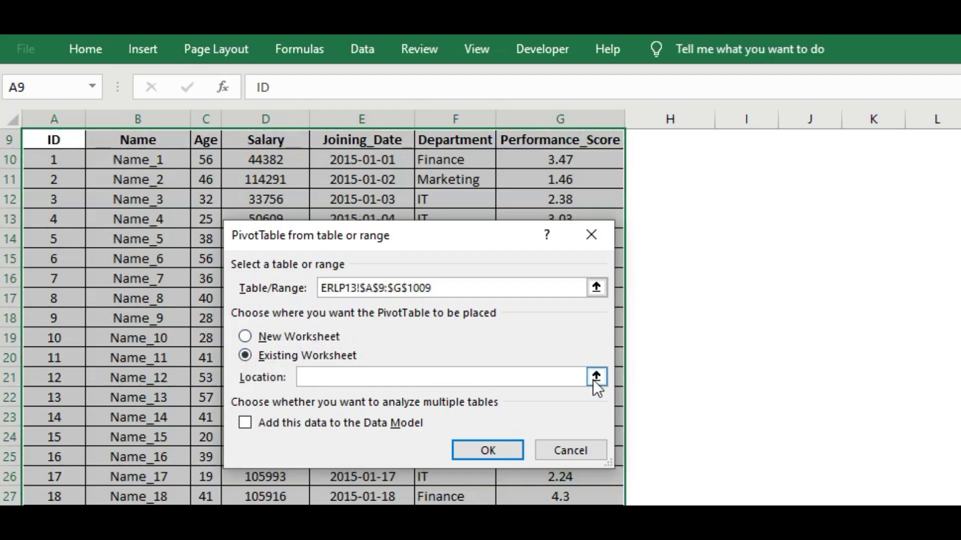
scroll(690, 390, "up", 2)
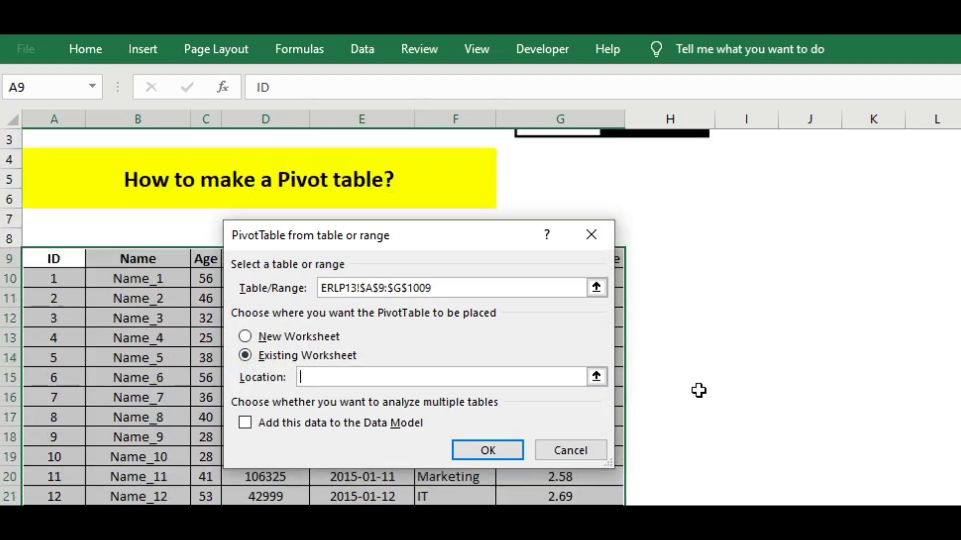
left_click(726, 284)
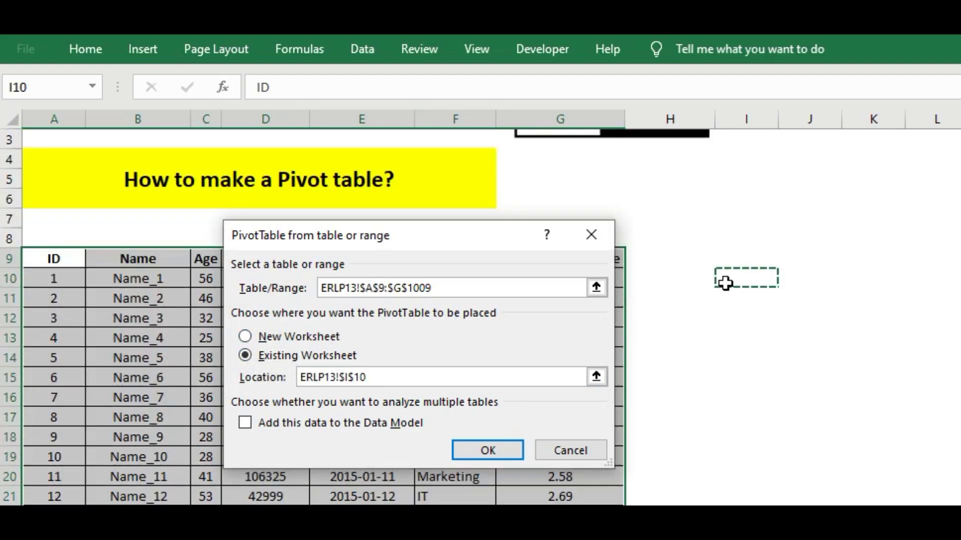
left_click(468, 450)
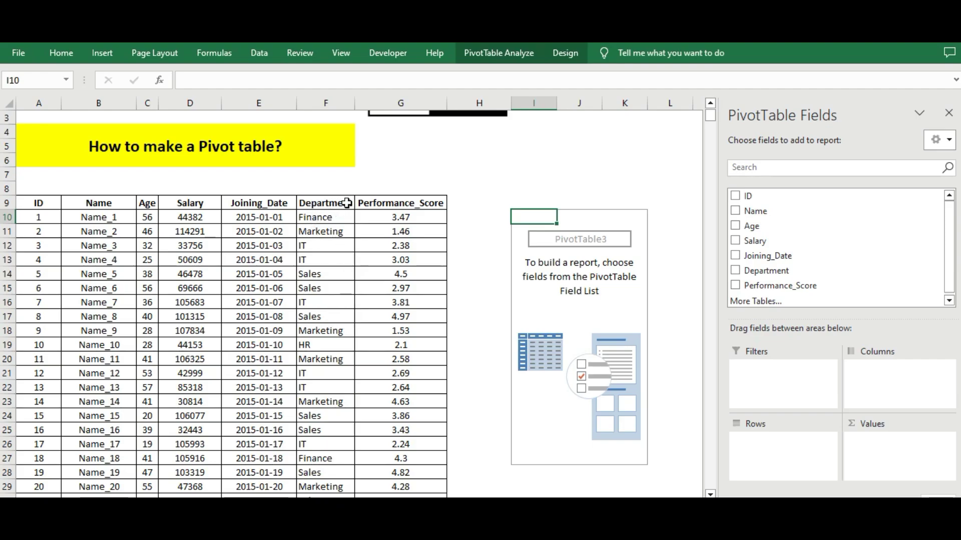
Add the Department field to the PivotTable's rows and look over the listed departments
left_click_drag(770, 271, 784, 449)
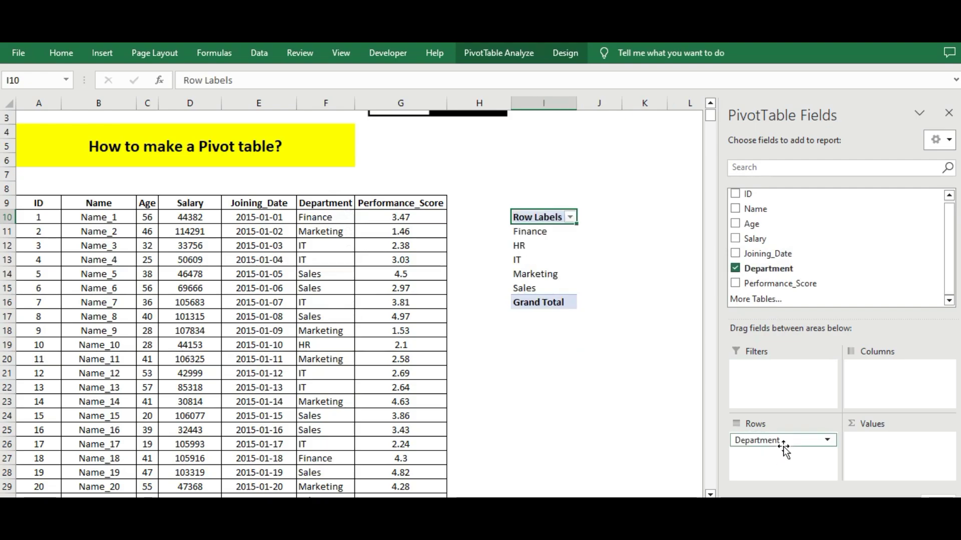
left_click_drag(537, 233, 545, 294)
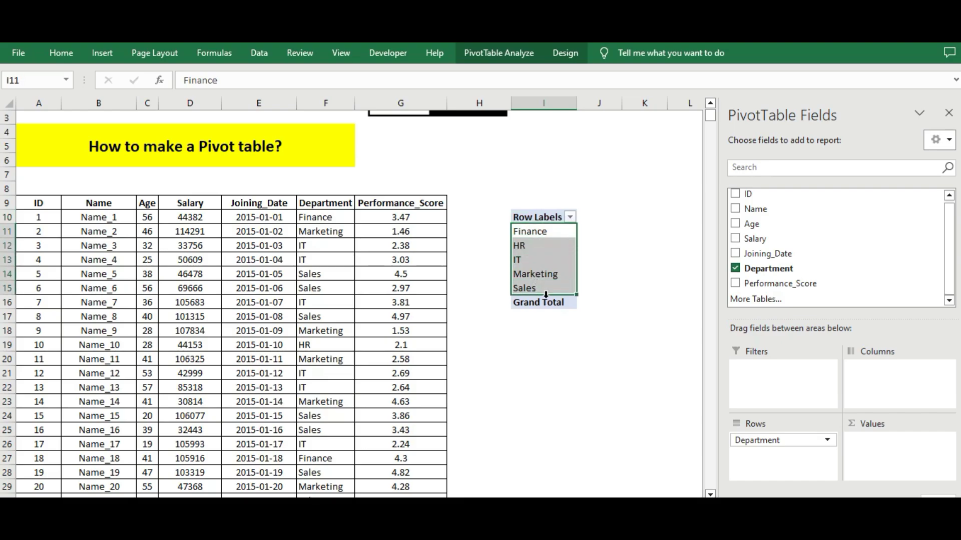
left_click(552, 222)
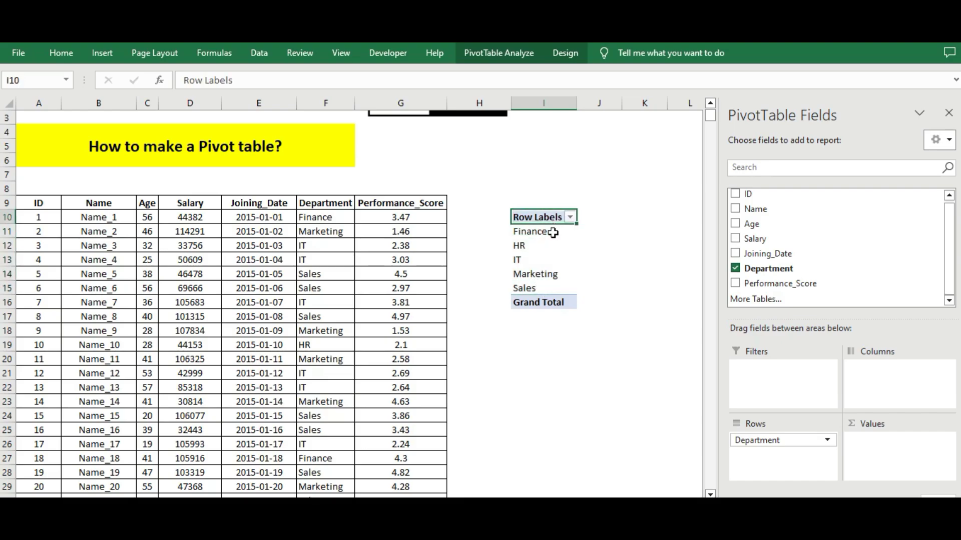
left_click(553, 232)
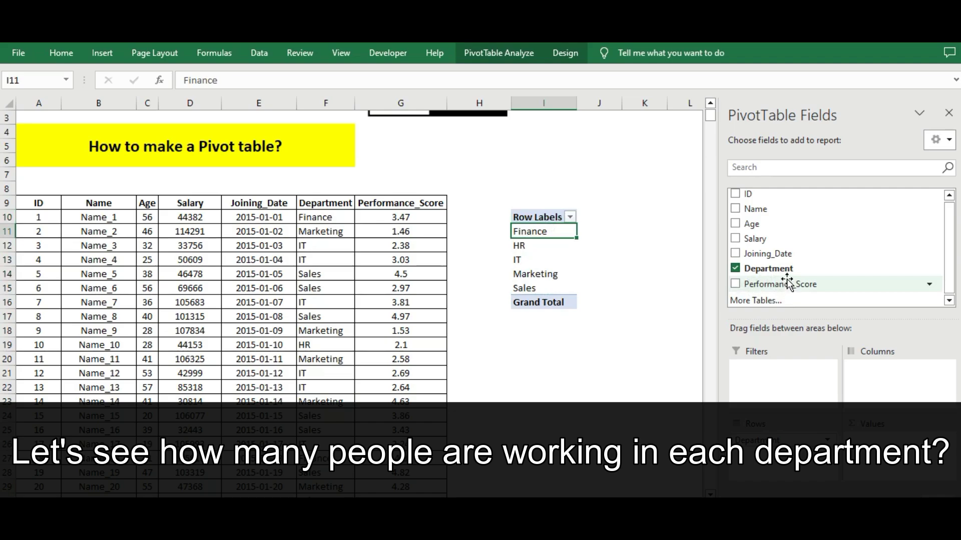
Count the people in each department by adding Department to the PivotTable's values, and review the counts
left_click_drag(779, 269, 883, 442)
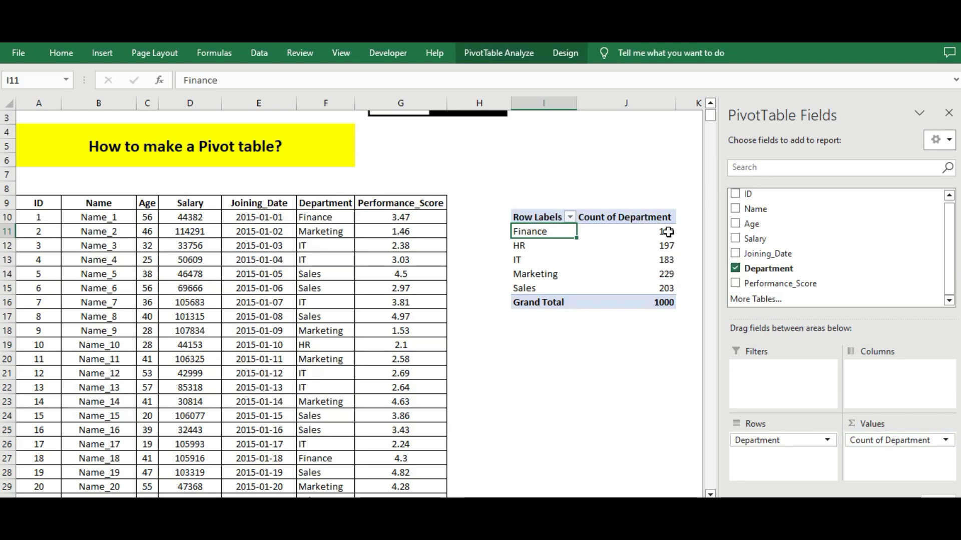
left_click(656, 232)
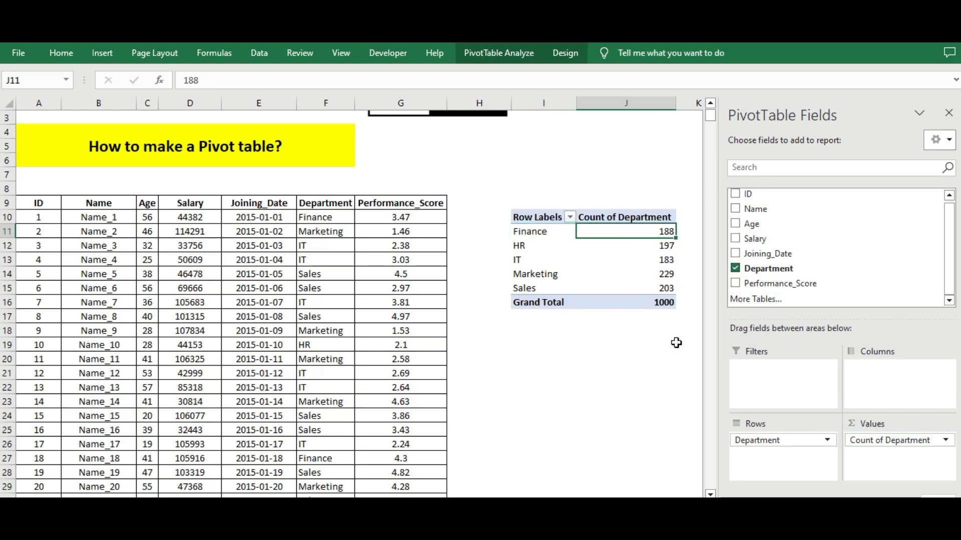
left_click(668, 291)
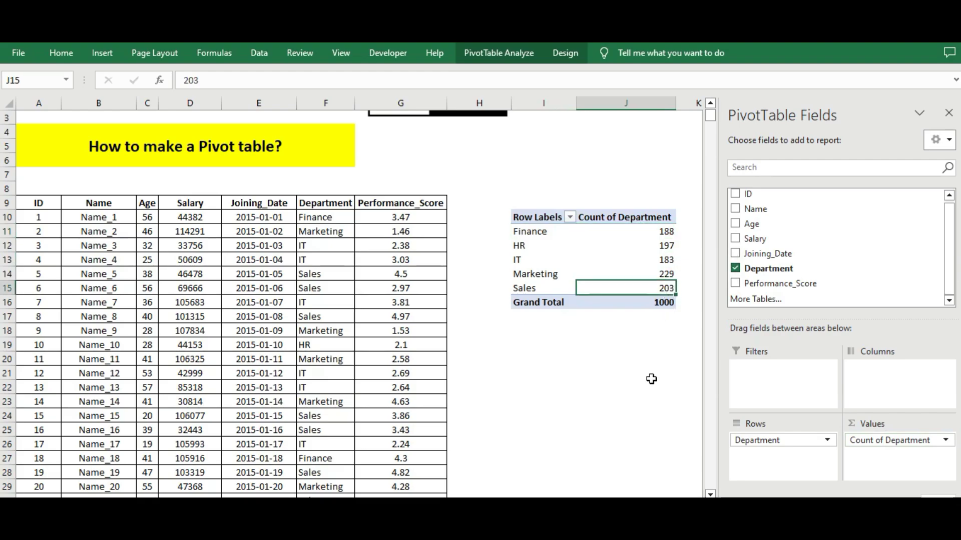
left_click(650, 379)
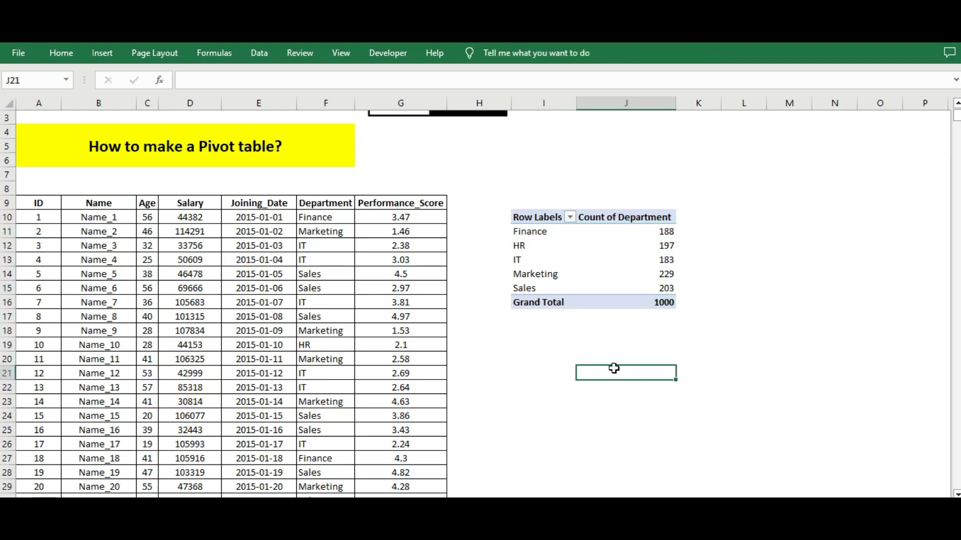
left_click(620, 260)
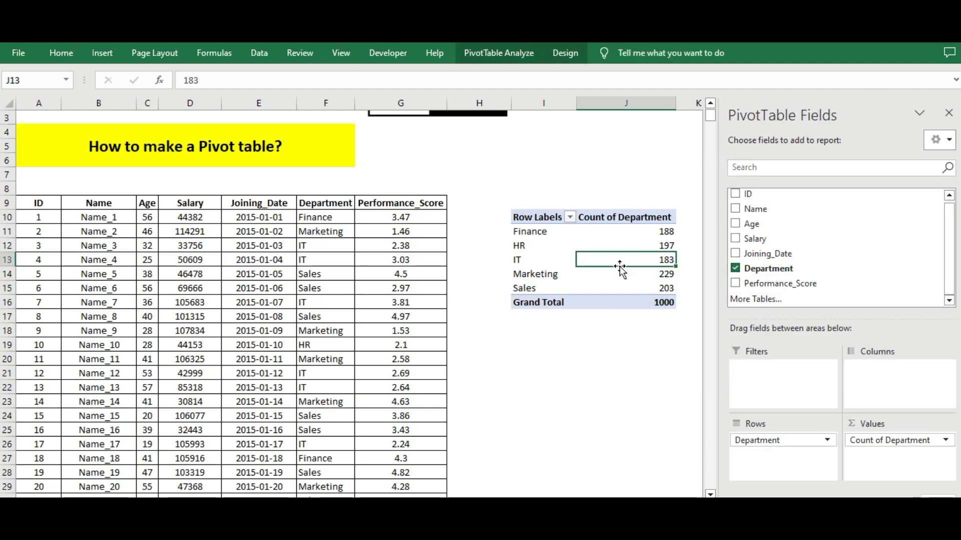
Replace the department count in the PivotTable's values with the Performance_Score field
left_click_drag(868, 438, 354, 204)
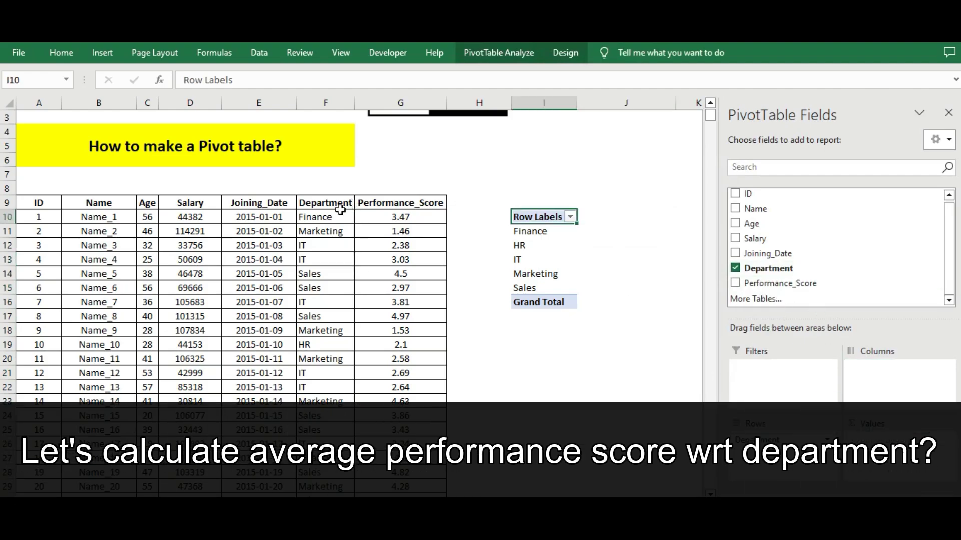
left_click(423, 216)
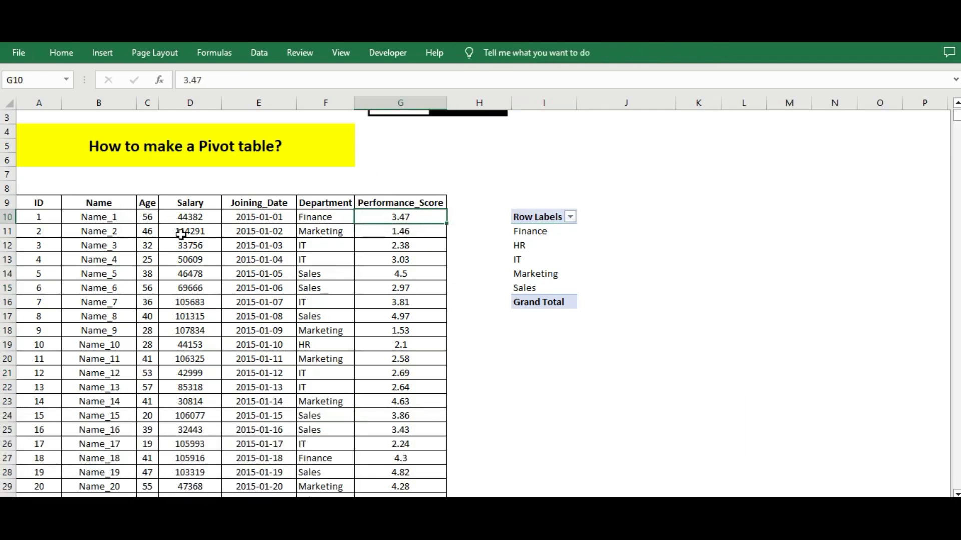
left_click(525, 232)
left_click_drag(800, 288, 904, 448)
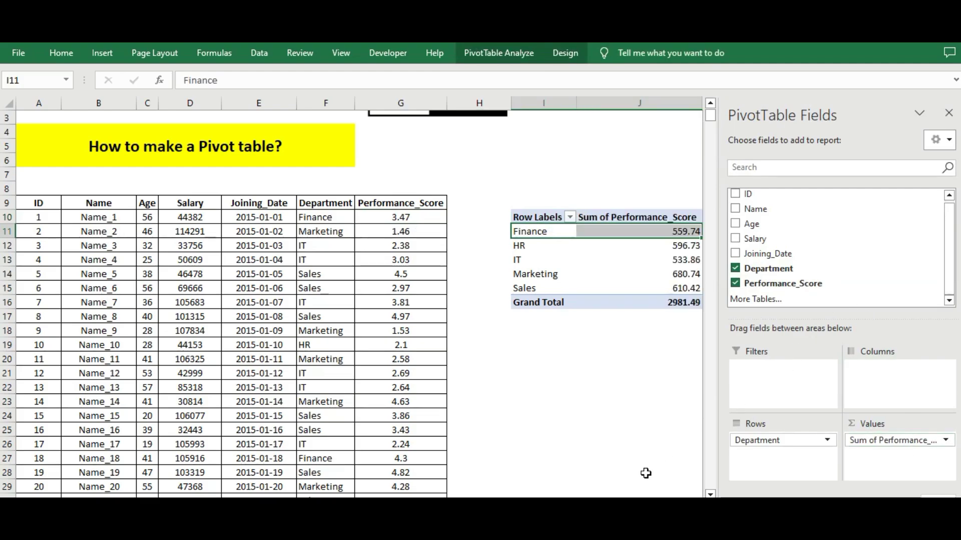
Summarize the Performance_Score value field by Average instead of Sum
scroll(515, 208, "right", 2)
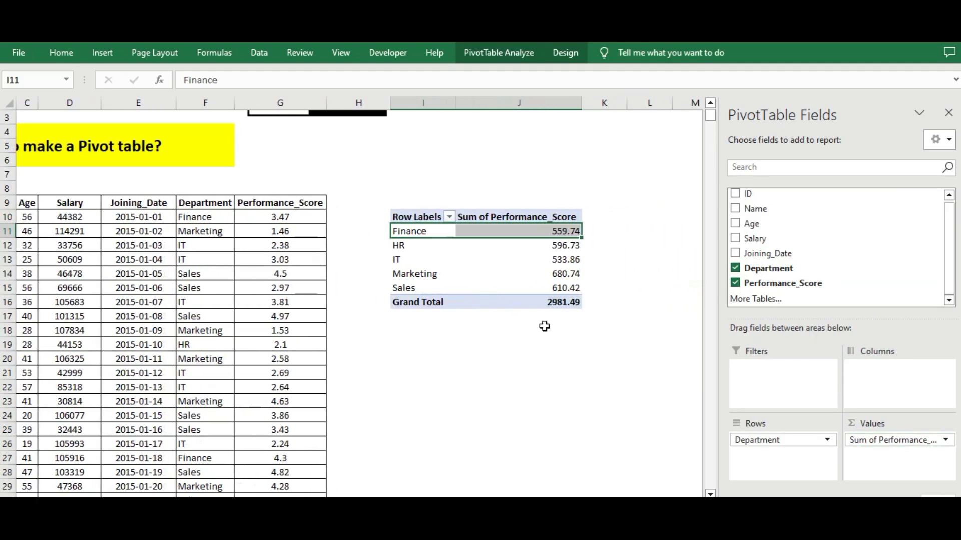
right_click(511, 217)
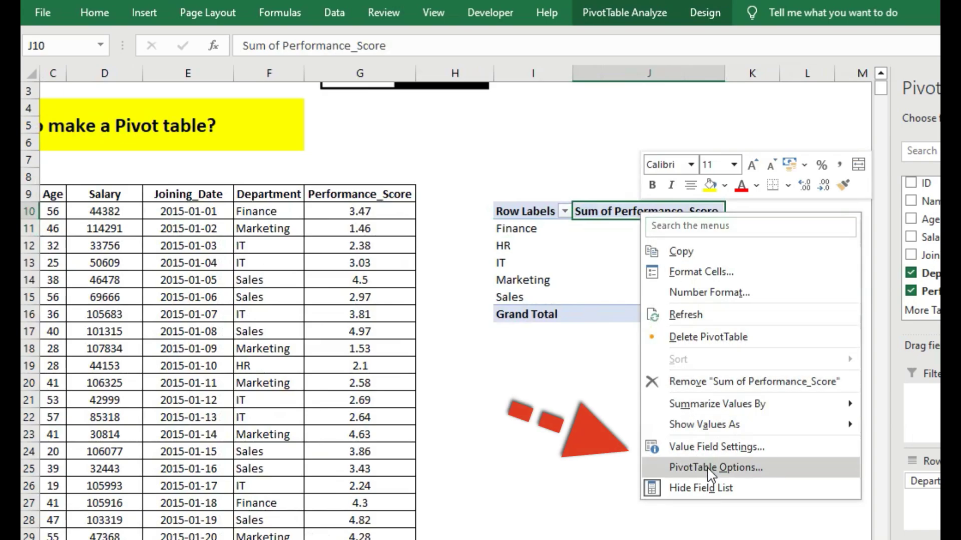
left_click(715, 447)
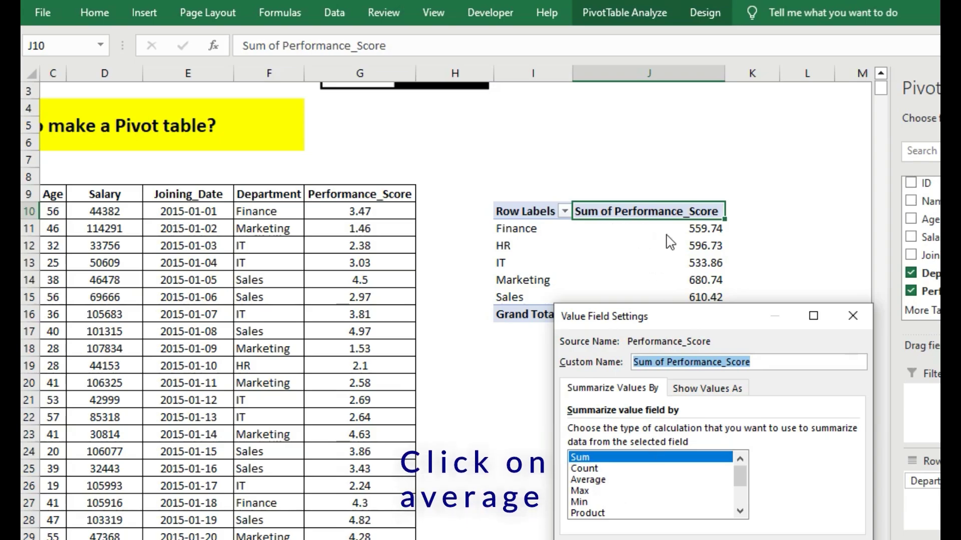
left_click(596, 480)
left_click(755, 538)
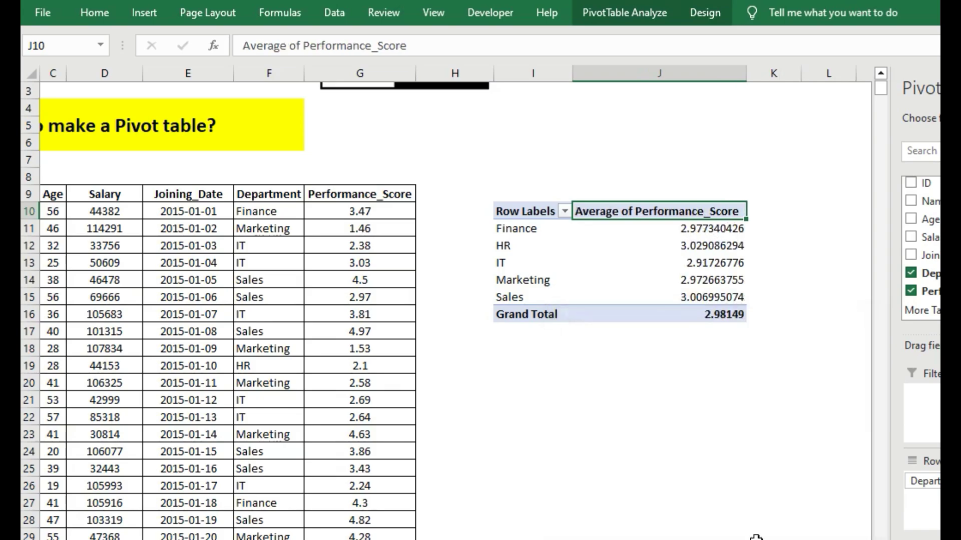
Reduce the average performance scores in J11:J16, including the grand total, to two decimal places
left_click_drag(711, 229, 712, 317)
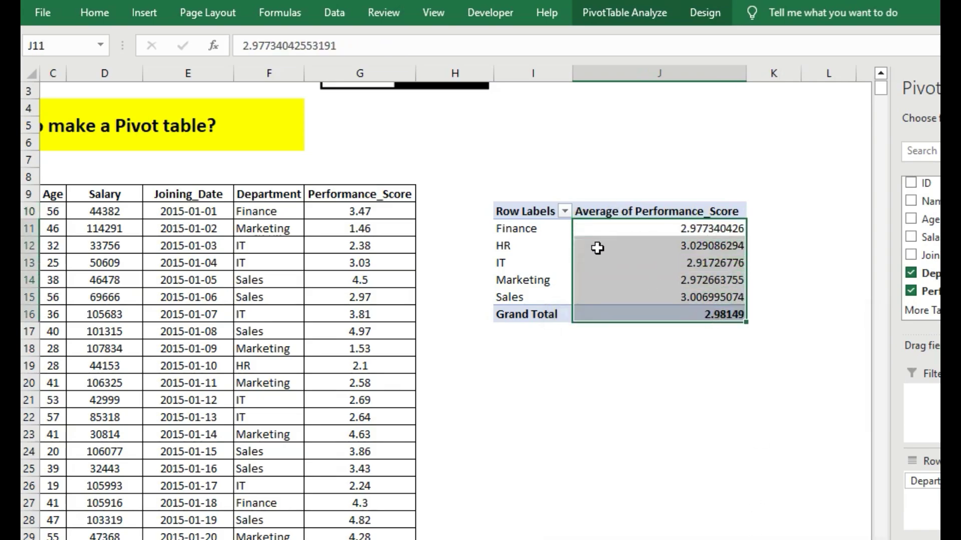
left_click(104, 6)
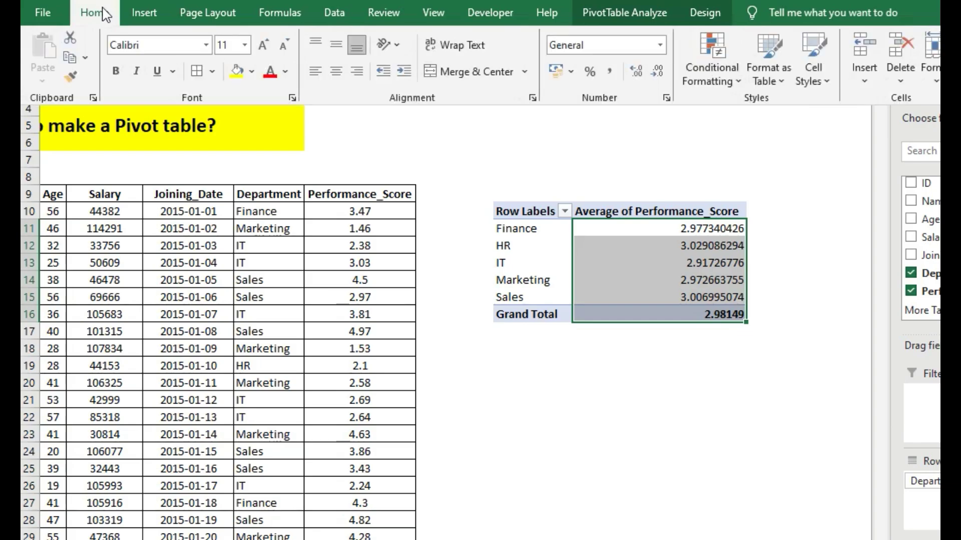
left_click(660, 75)
left_click(660, 75)
left_click(661, 75)
left_click(661, 75)
left_click(660, 75)
left_click(660, 75)
left_click(661, 75)
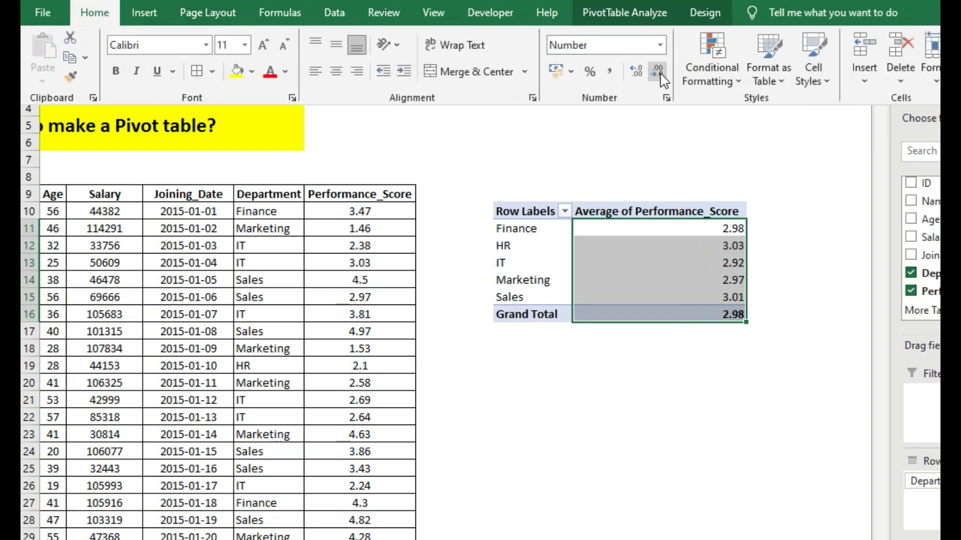
left_click(684, 162)
left_click(715, 353)
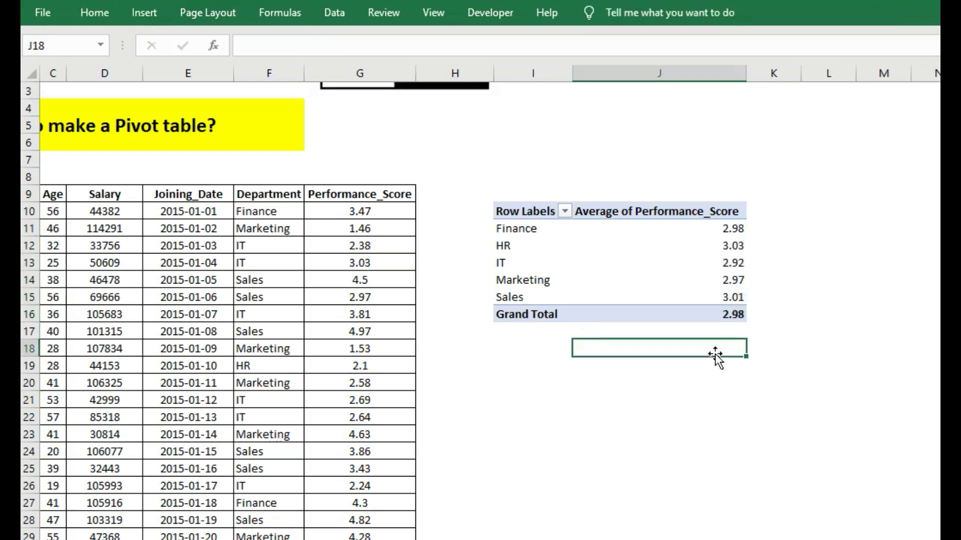
Replace the average performance score in the PivotTable's values with the Salary field
scroll(802, 255, "left", 2)
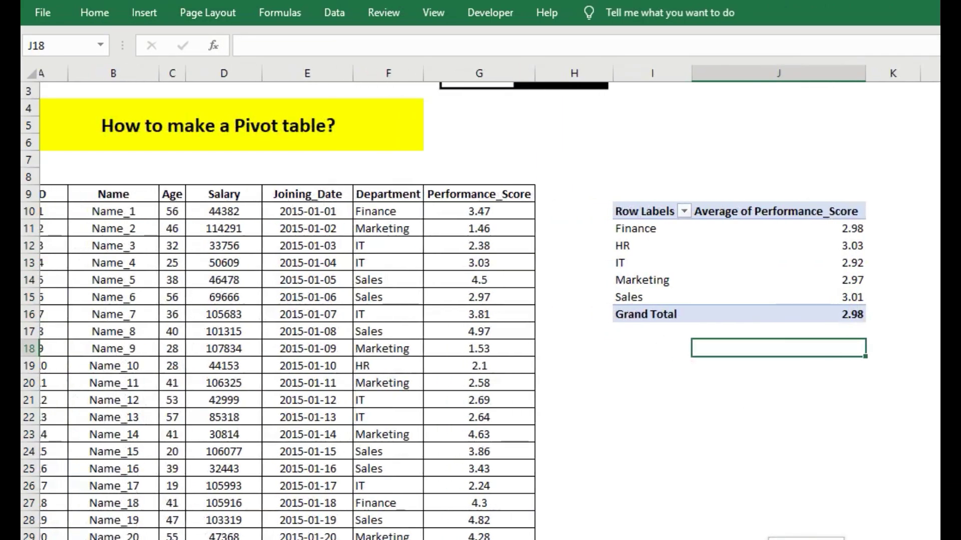
left_click(839, 234)
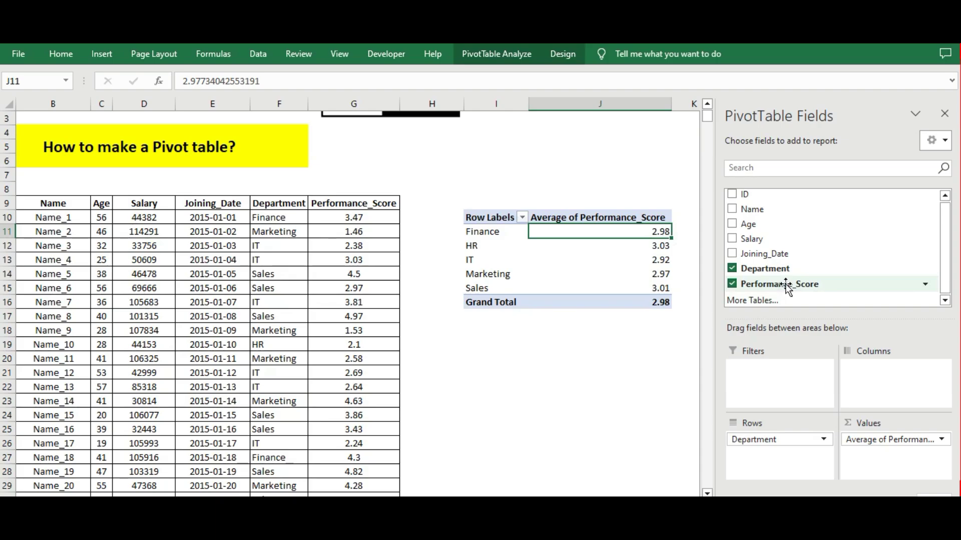
mouse_move(879, 440)
left_mouse_down()
mouse_move(801, 308)
mouse_move(829, 290)
mouse_move(798, 253)
mouse_move(847, 328)
mouse_move(881, 440)
left_mouse_up()
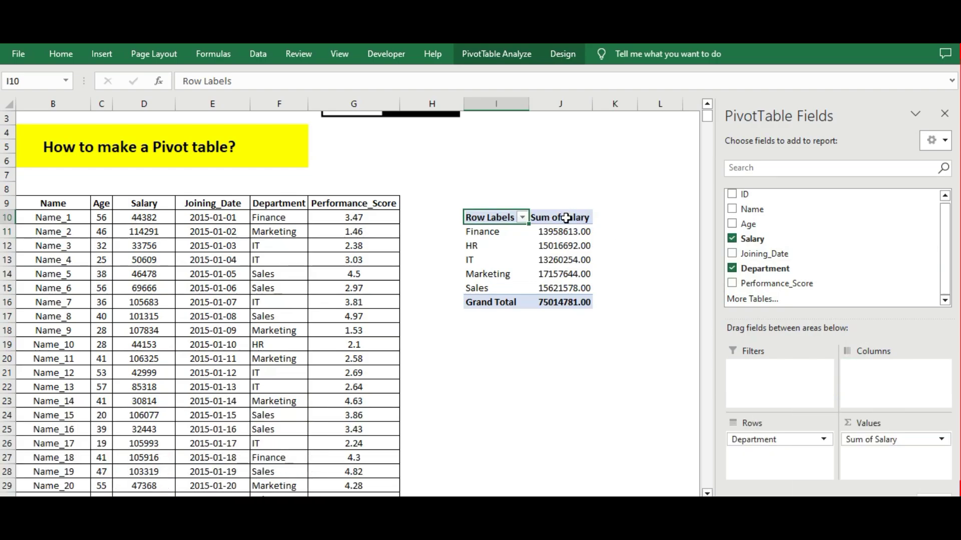
Summarize the Salary value field by Min instead of Sum
right_click(566, 218)
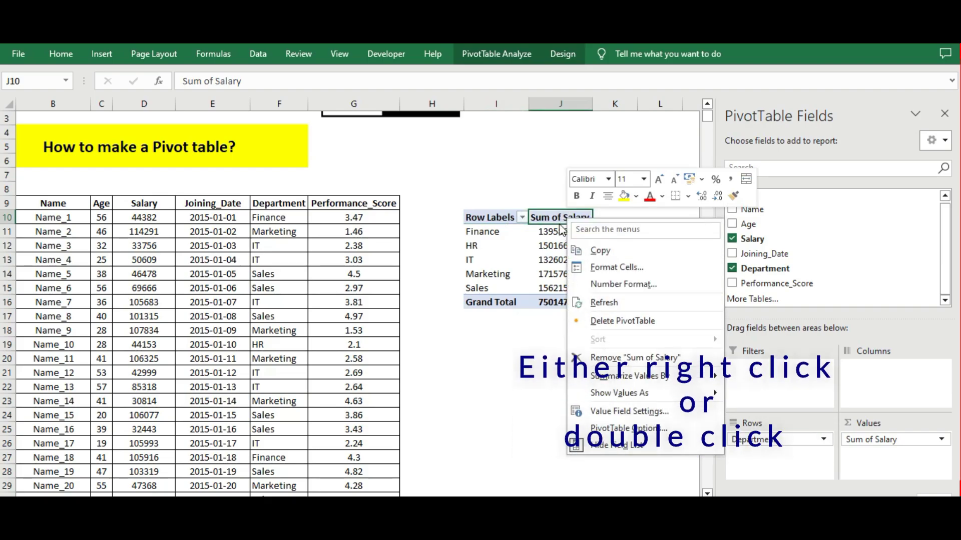
key("Escape")
double_click(562, 221)
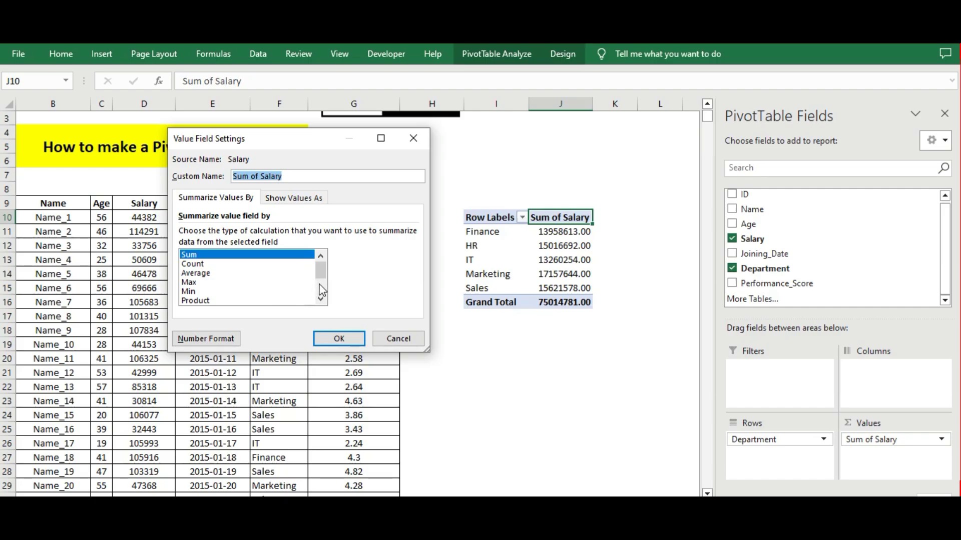
left_click(193, 291)
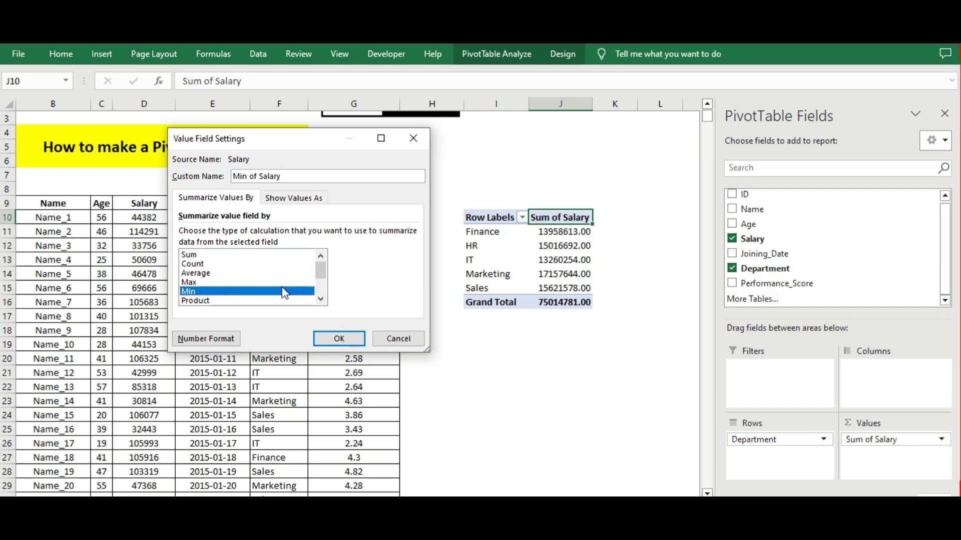
left_click(338, 340)
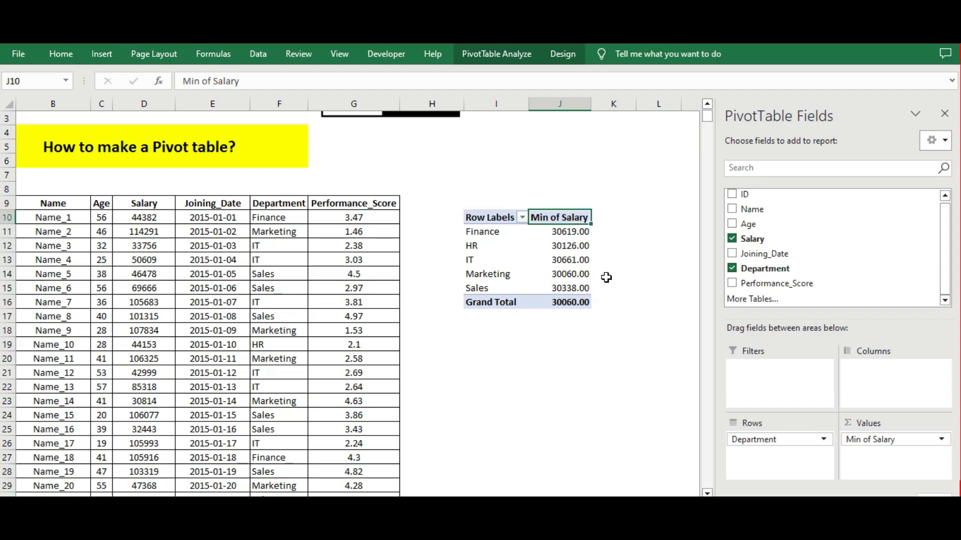
left_click_drag(709, 113, 708, 112)
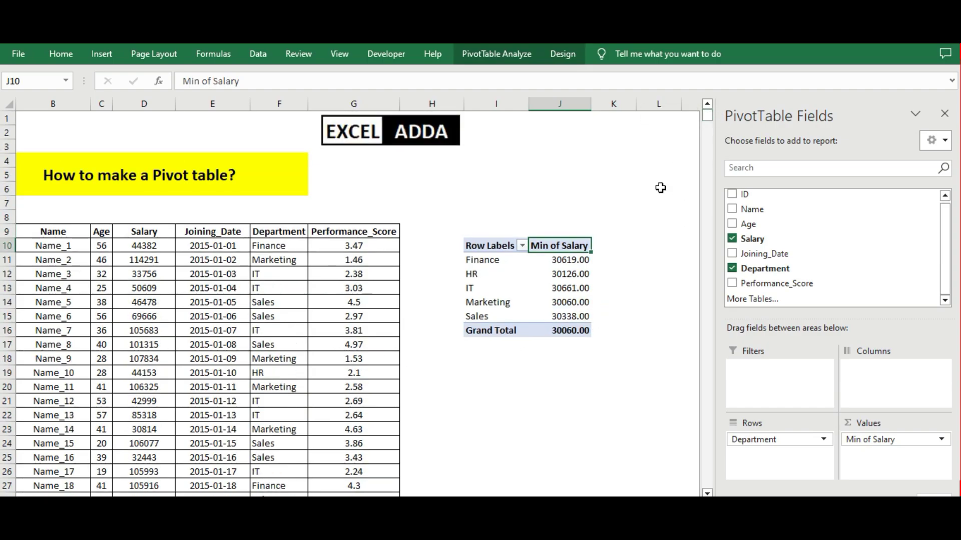